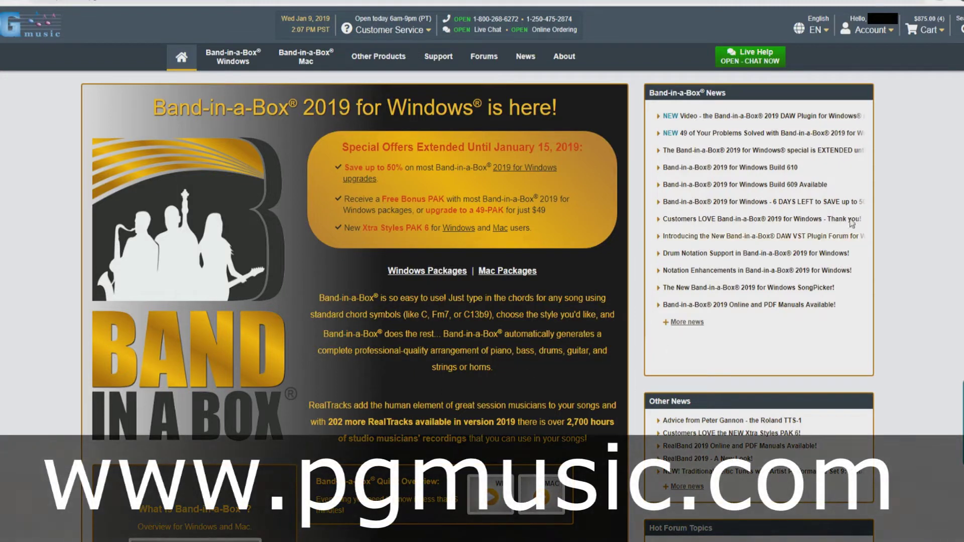
Go to My Account and open the My Products page with serial numbers and Available Downloads.
left_click(870, 34)
left_click(872, 50)
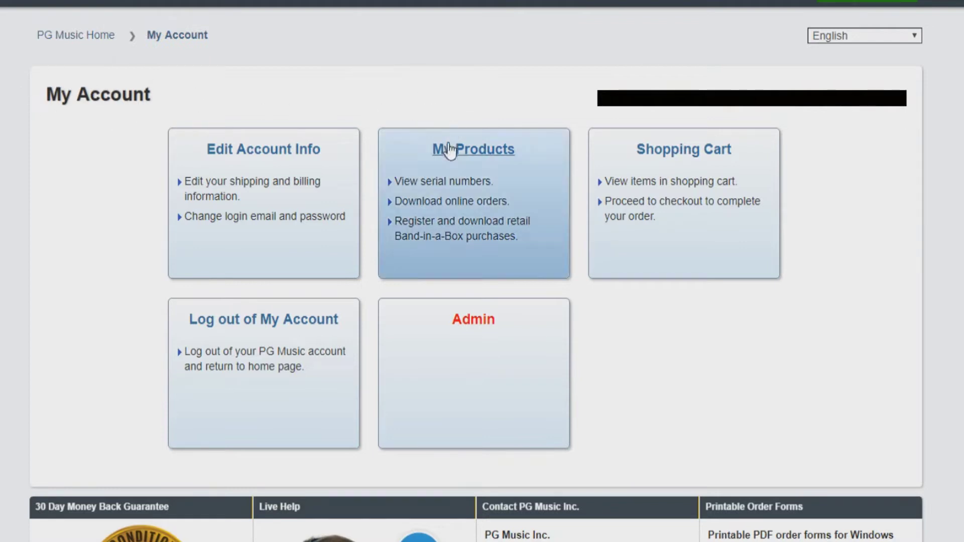
left_click(447, 185)
Download the 760 MB Band-in-a-Box and RealBand 2019 Pro (Windows) installer.
scroll(448, 193, "down", 4)
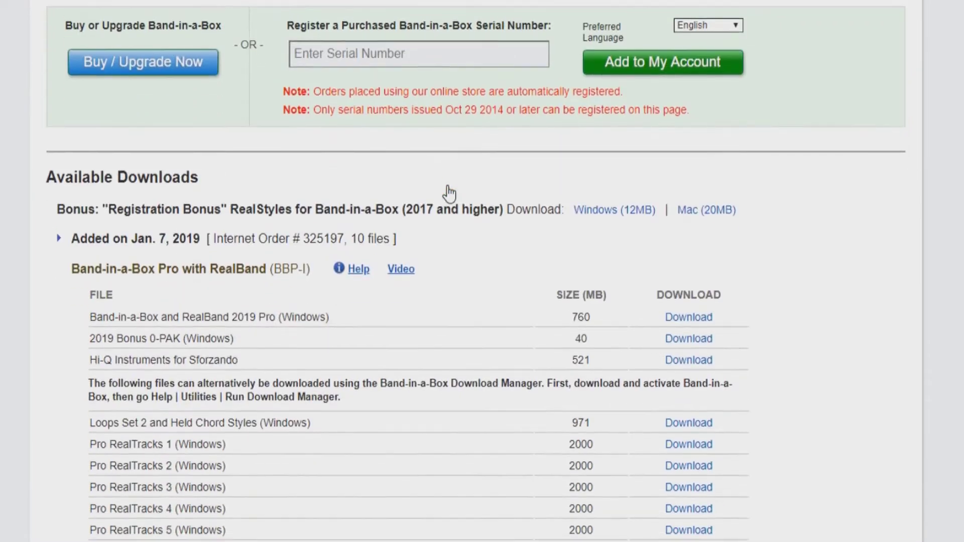
scroll(448, 189, "down", 2)
scroll(445, 187, "up", 2)
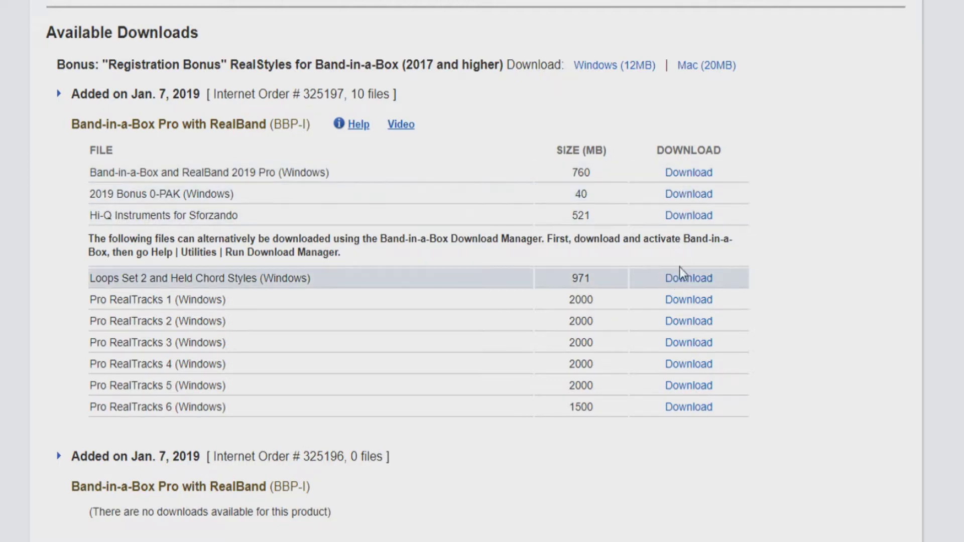
left_click(691, 176)
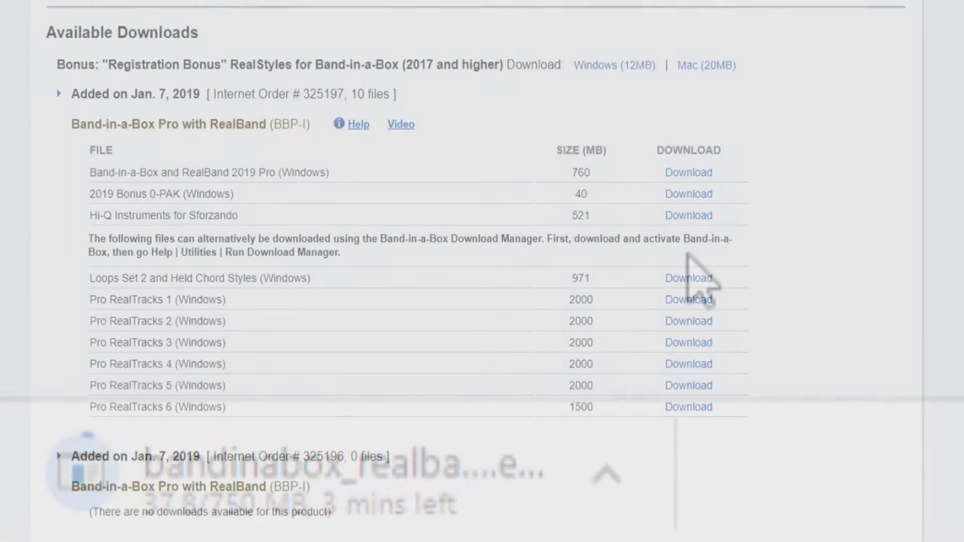
right_click(683, 173)
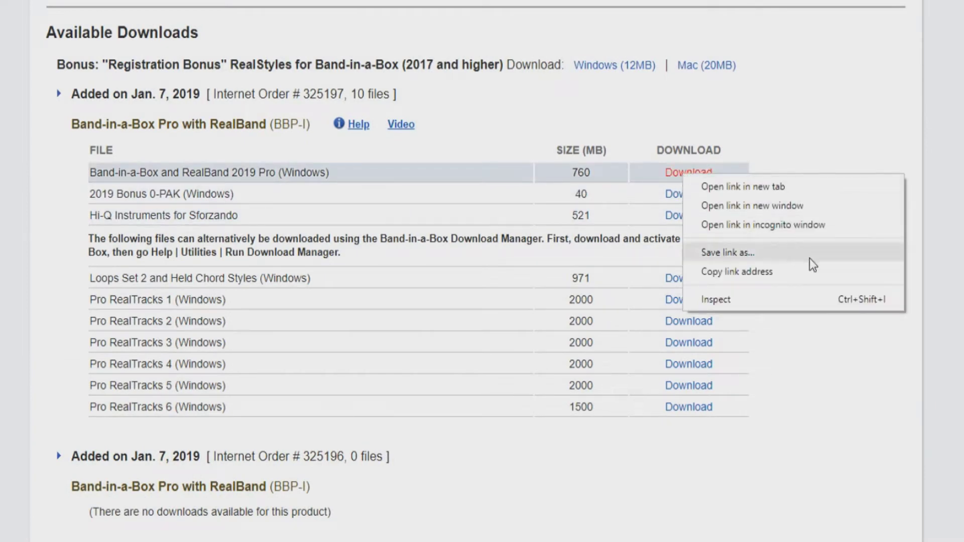
left_click(853, 153)
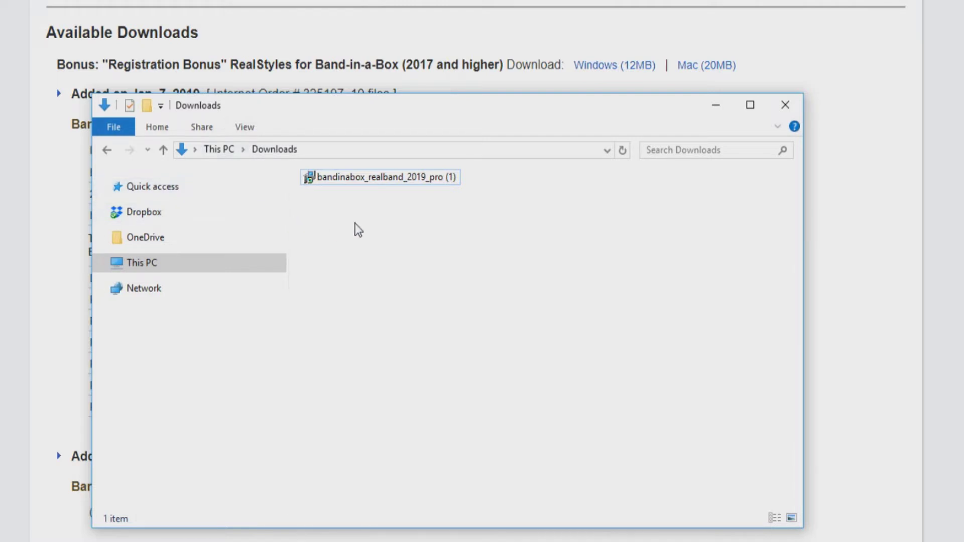
Run the downloaded bandinabox_realband_2019_pro (1) installer from the Downloads folder.
left_click(354, 180)
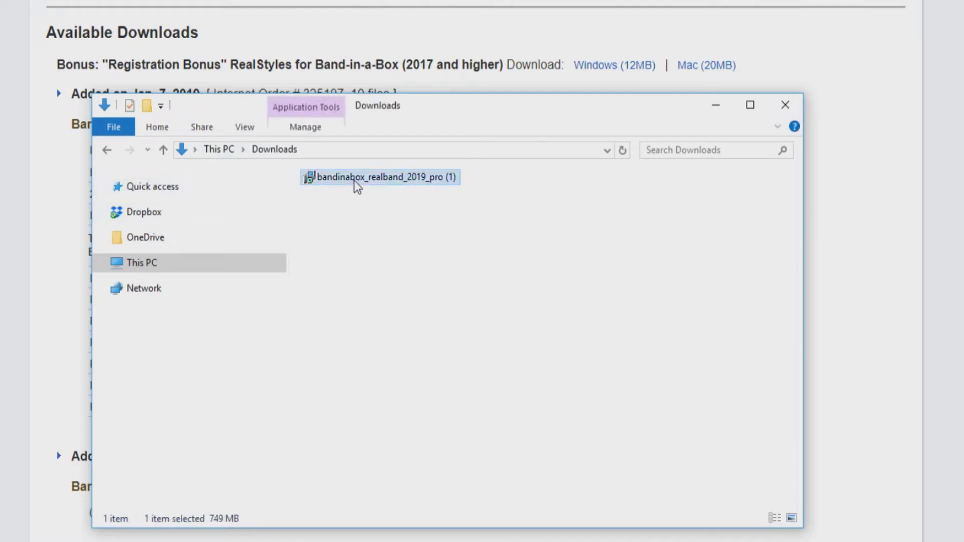
double_click(354, 180)
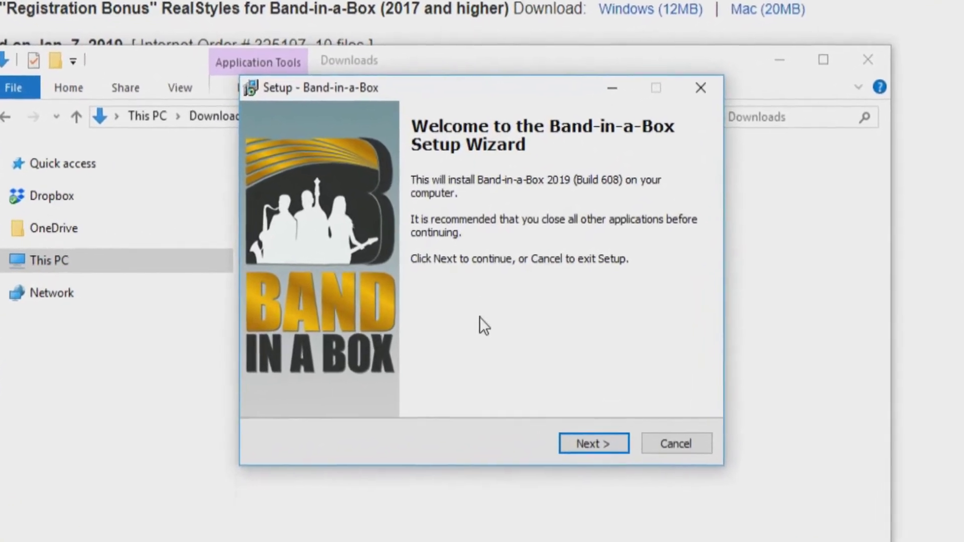
Accept the license agreement and continue past the Information page to the destination folders.
left_click(574, 440)
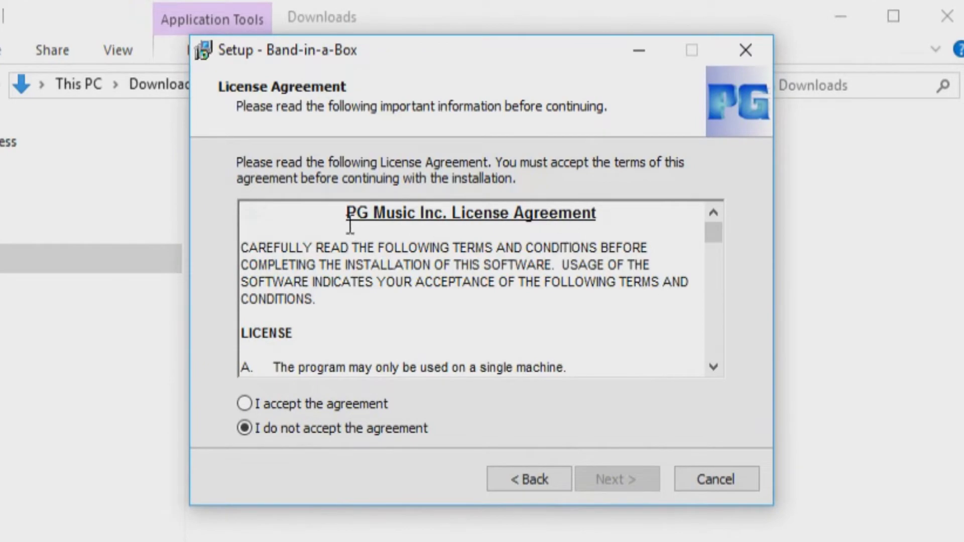
left_click_drag(713, 234, 662, 358)
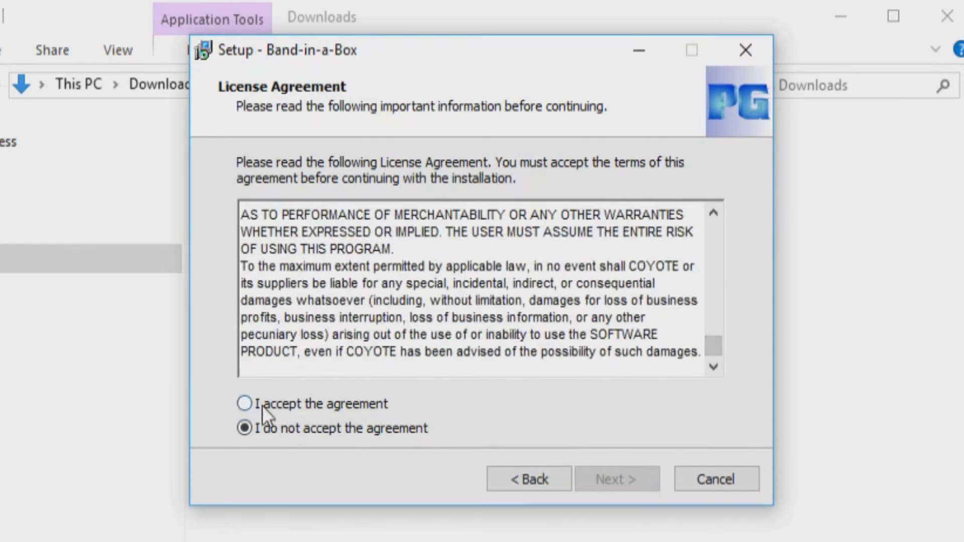
left_click(246, 405)
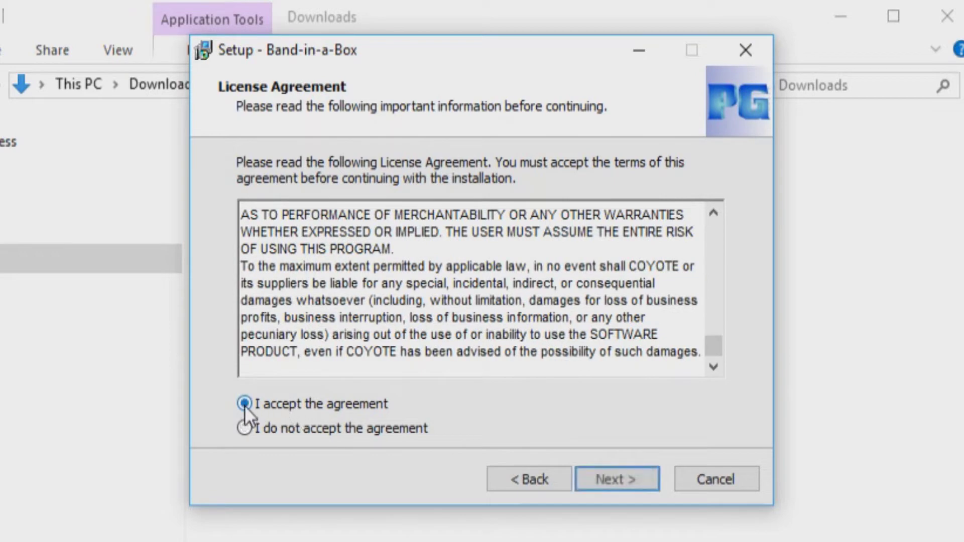
left_click(609, 478)
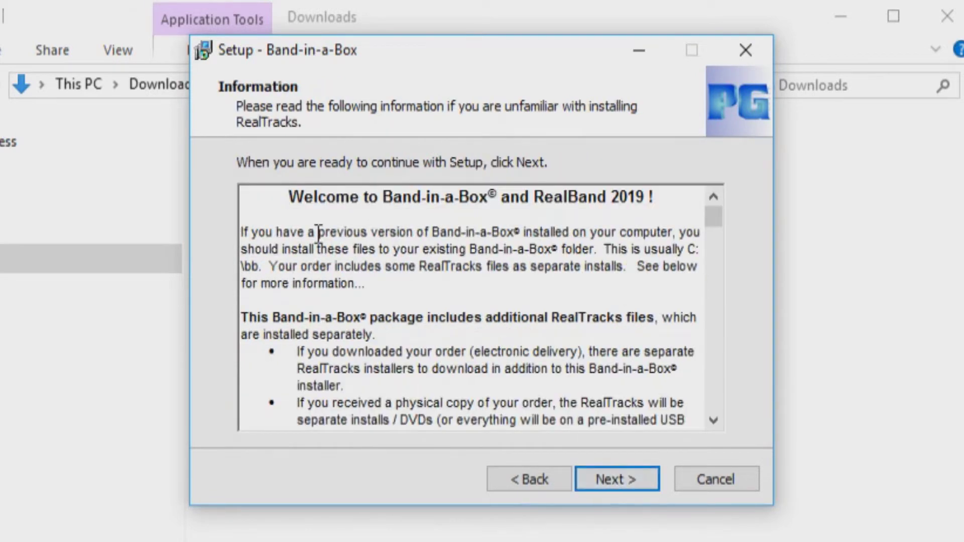
left_click_drag(712, 228, 711, 413)
left_click(595, 480)
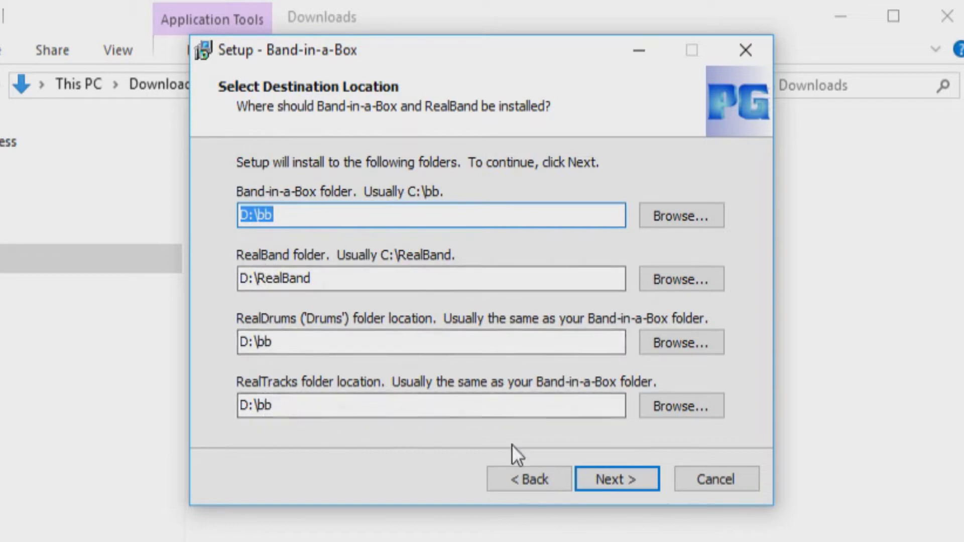
Keep D:\bb, choose Full Installation with desktop icons and file associations, and install.
left_click(604, 478)
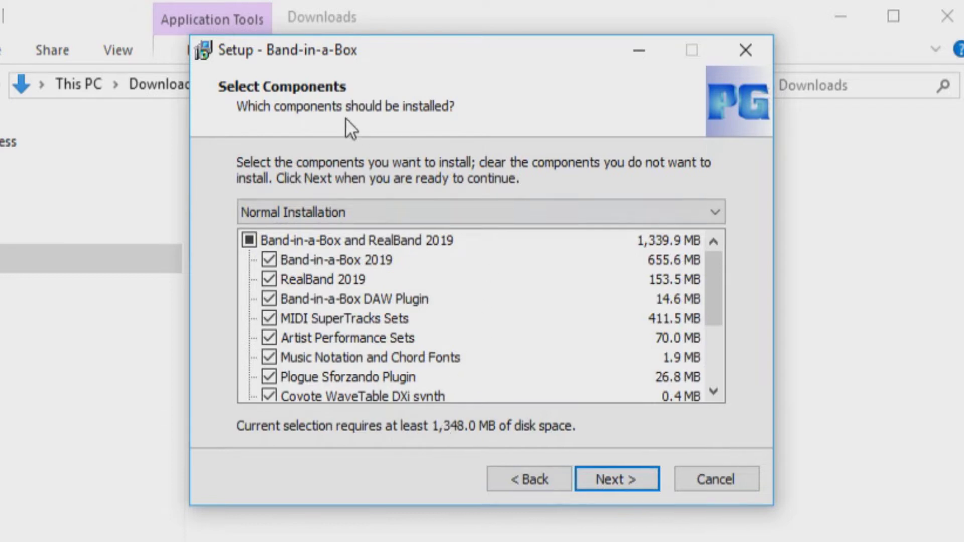
left_click(711, 211)
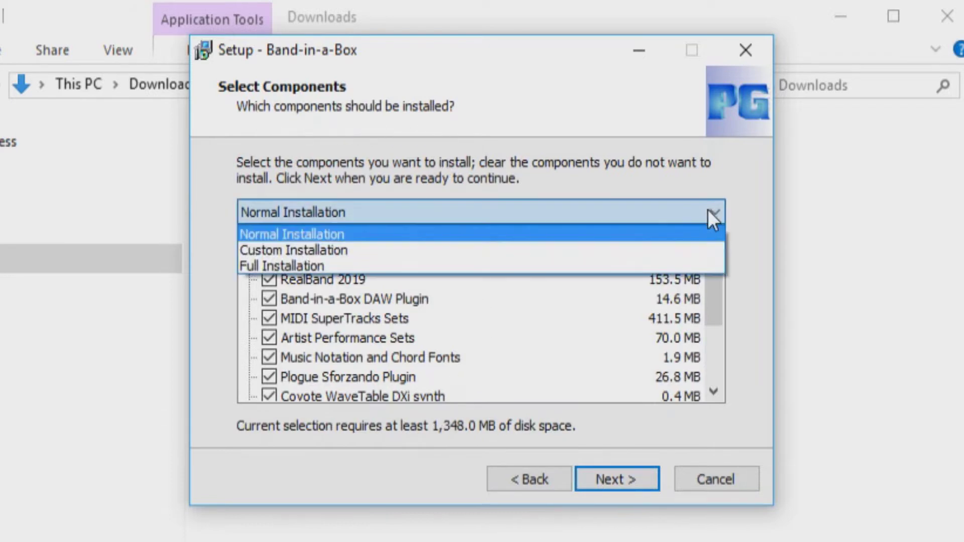
left_click(549, 263)
mouse_move(712, 266)
left_mouse_down()
mouse_move(715, 342)
mouse_move(712, 254)
left_mouse_up()
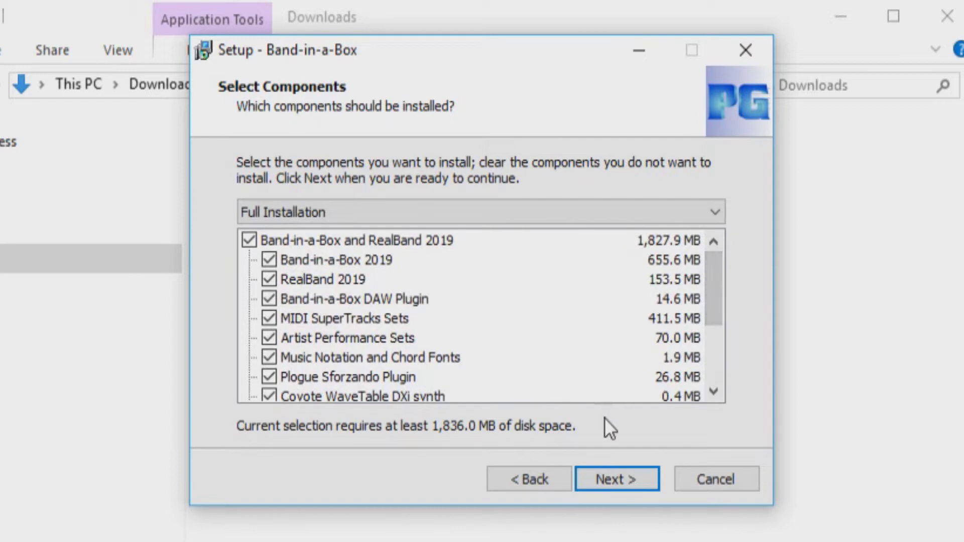
left_click(606, 475)
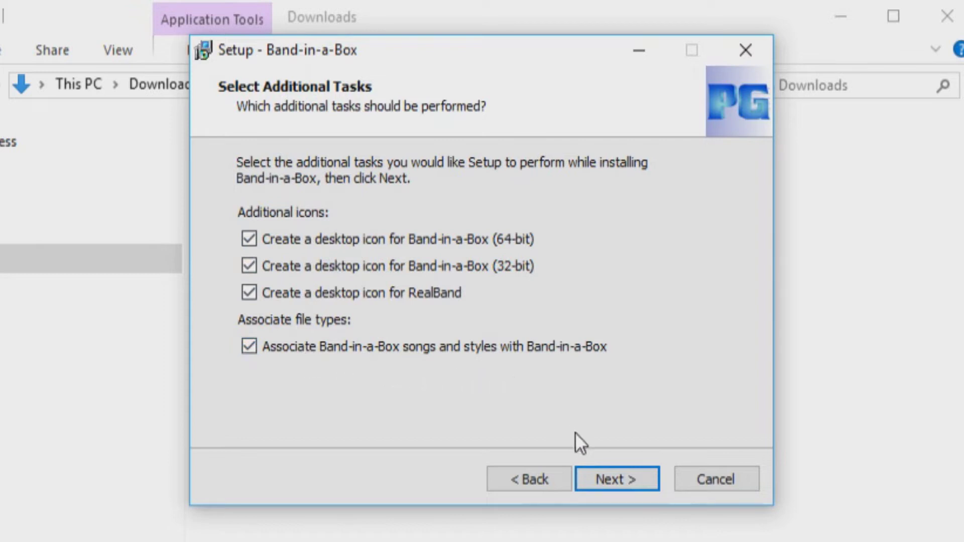
left_click(615, 475)
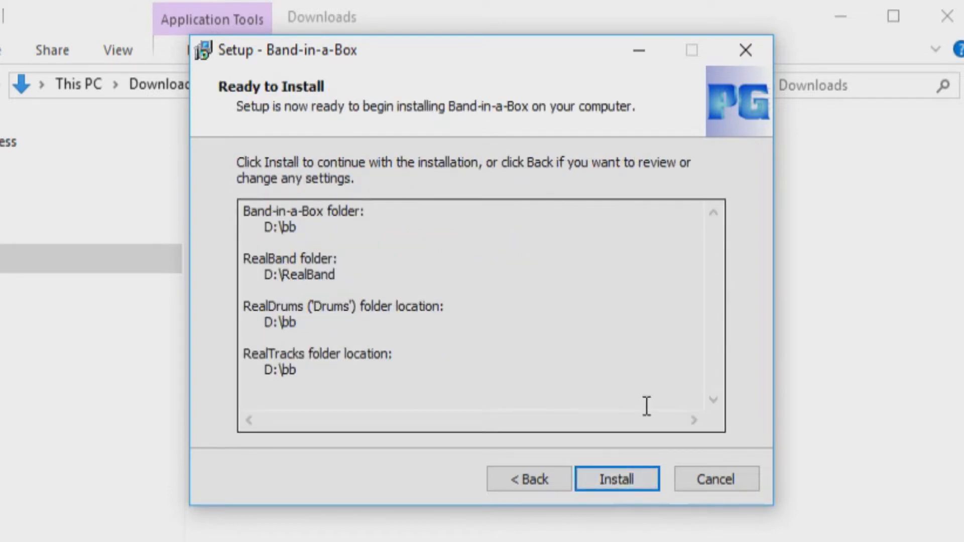
left_click(612, 477)
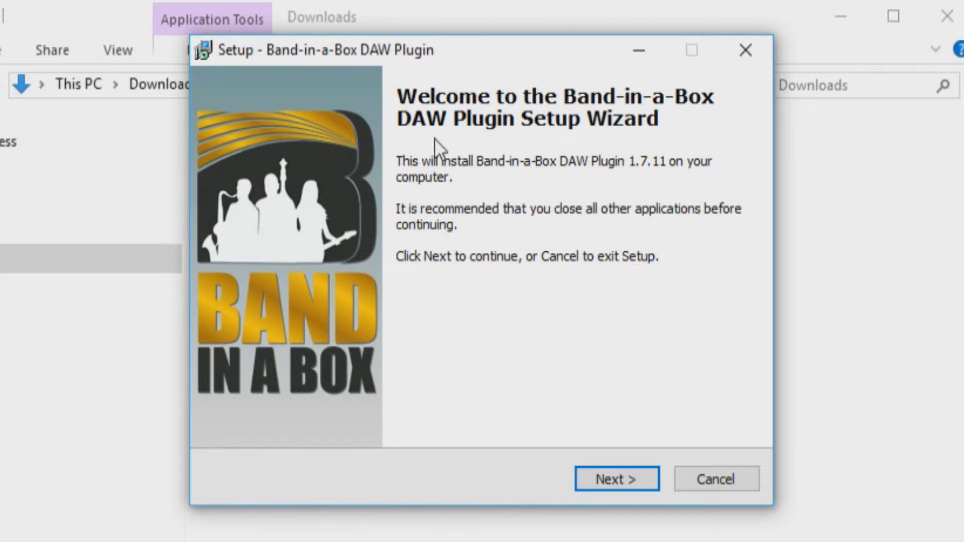
Install the DAW Plugin 1.7.11 as a Full Installation with default plugin folders, then finish.
left_click(592, 478)
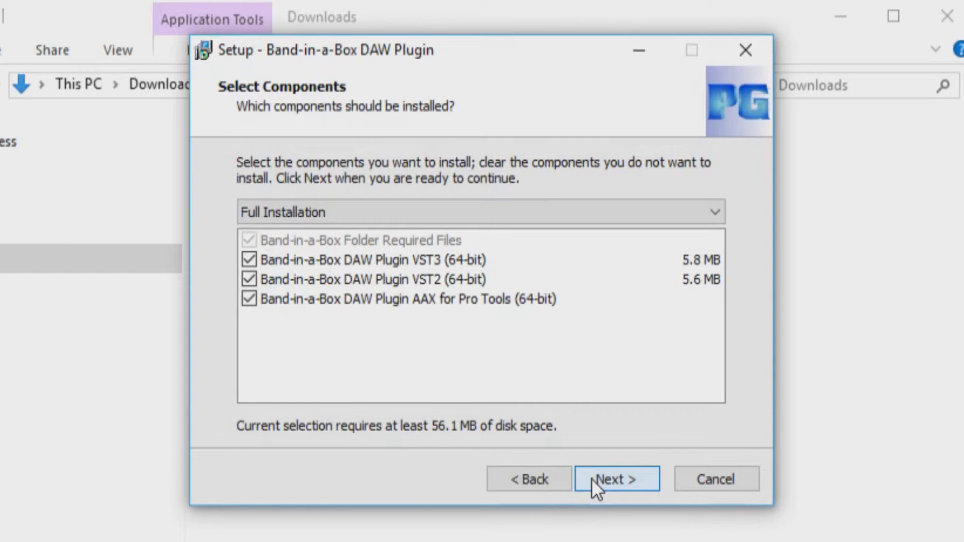
left_click(715, 211)
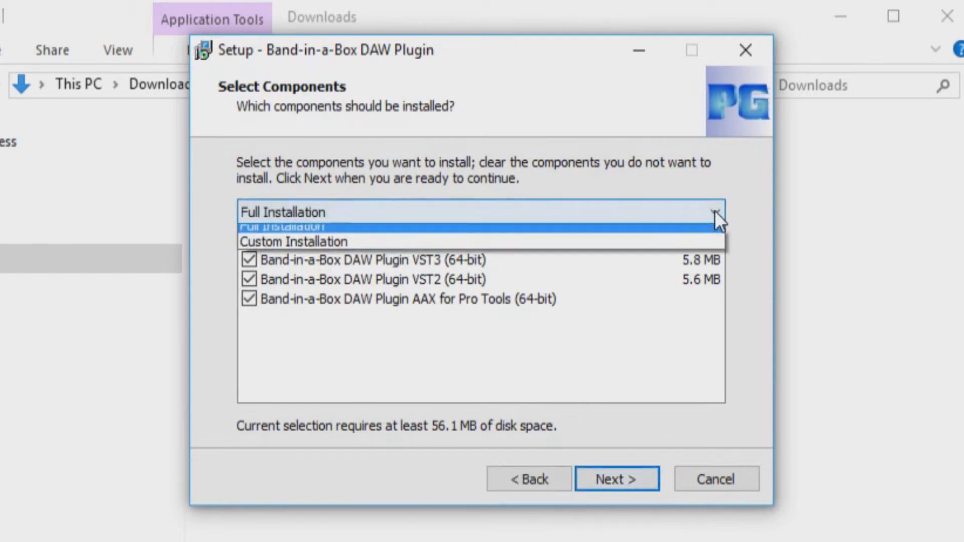
left_click(287, 233)
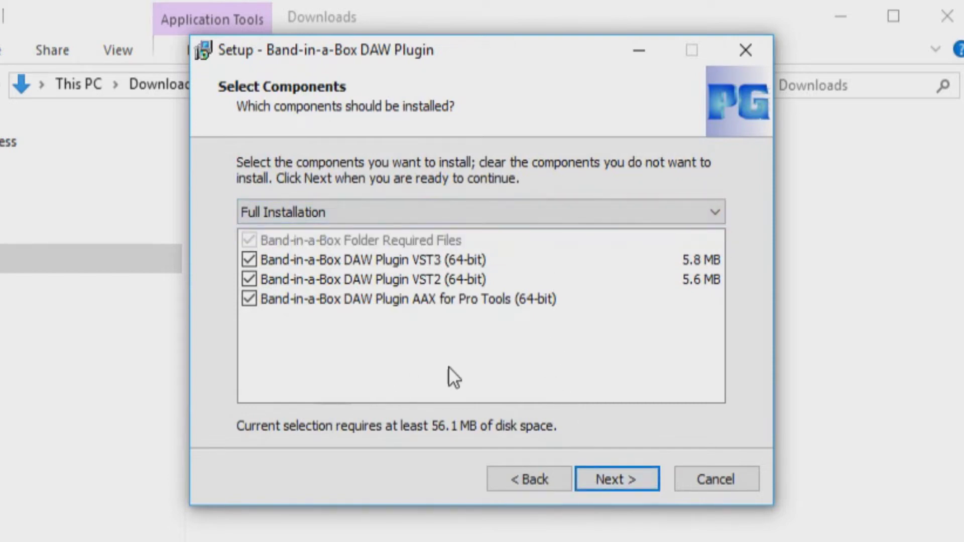
left_click(604, 482)
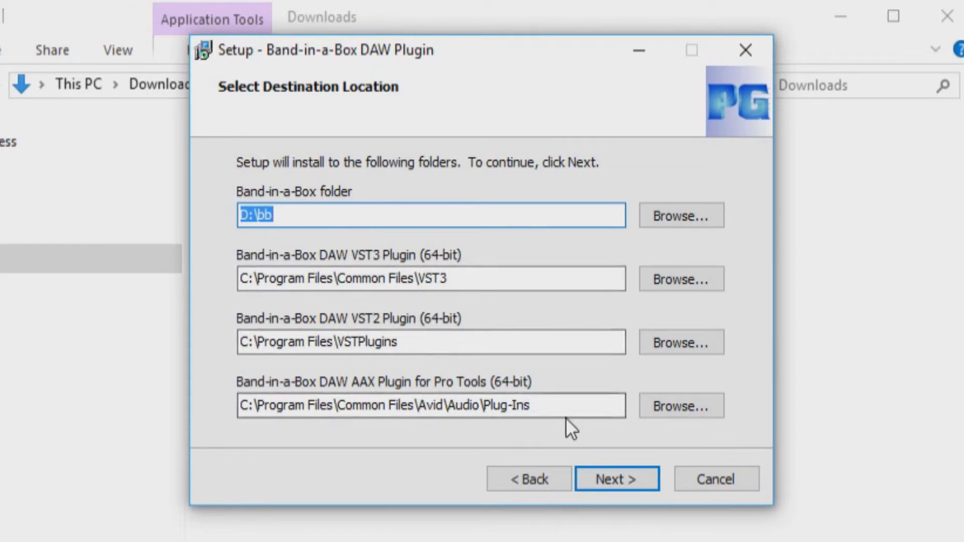
left_click(616, 480)
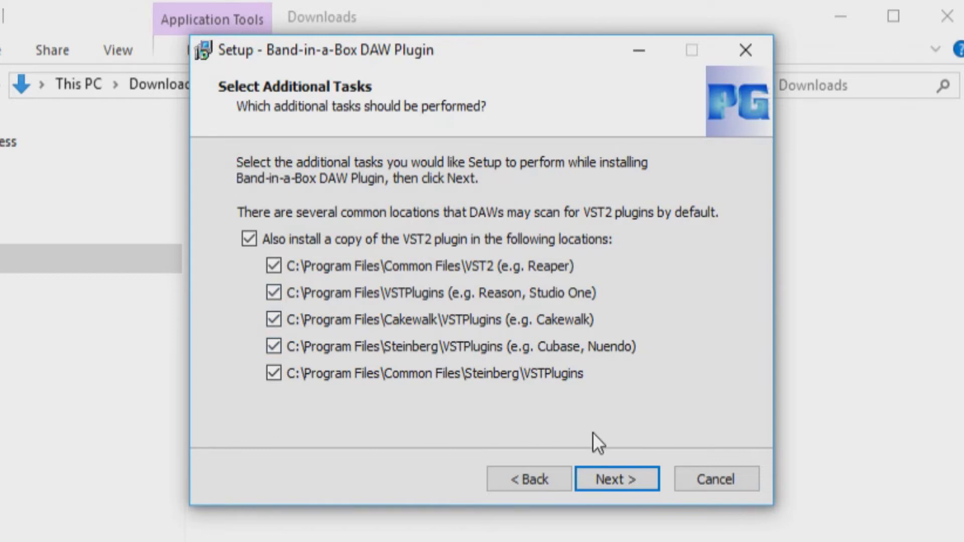
left_click(591, 478)
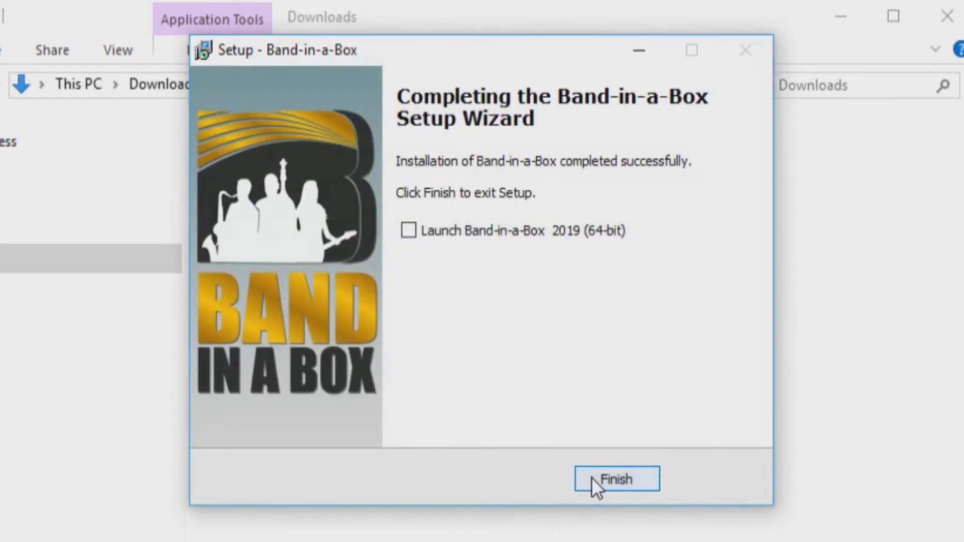
left_click(613, 477)
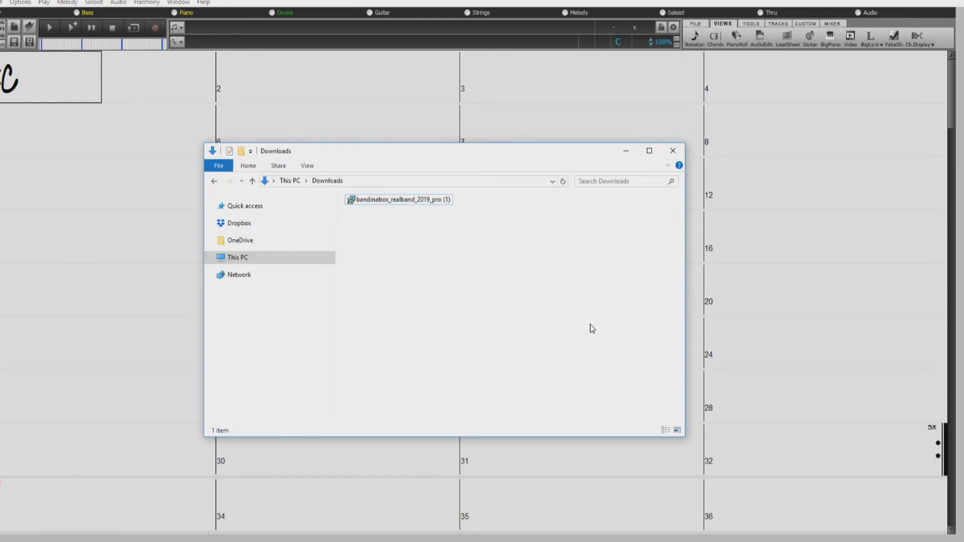
Move the Downloads window aside and choose Help > Activate Band-in-a-Box (Serial Number Required).
left_click(626, 151)
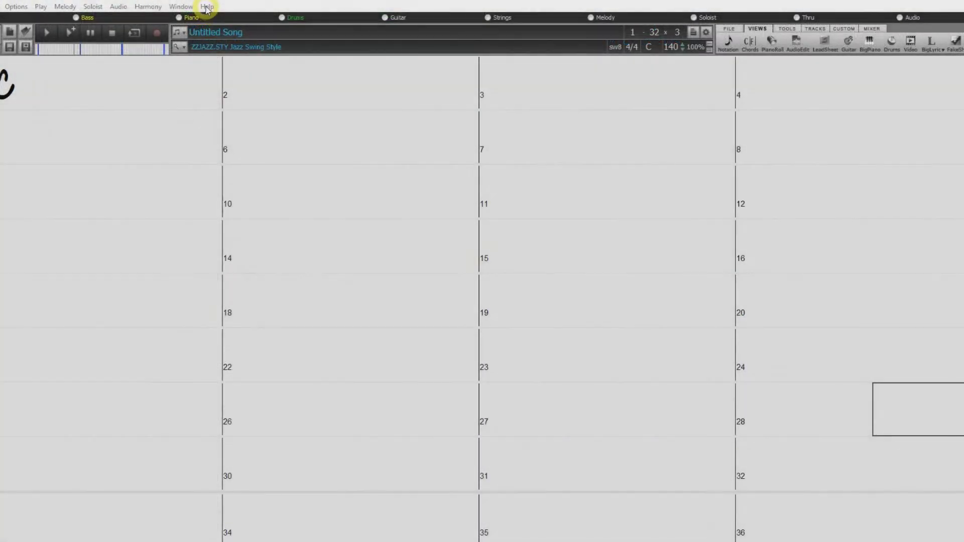
left_click(203, 2)
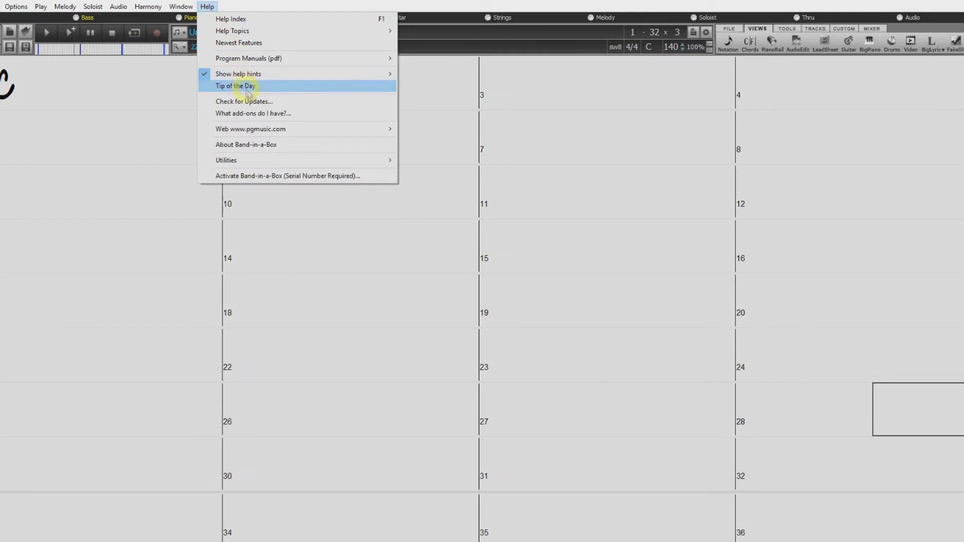
left_click(276, 177)
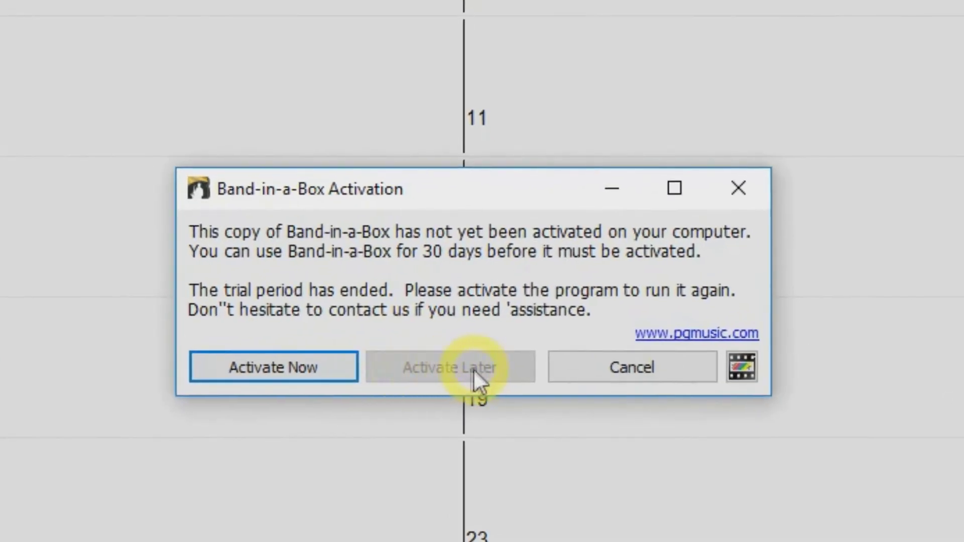
Enter the program's serial number in the Activation dialog and submit it for online activation.
left_click(463, 336)
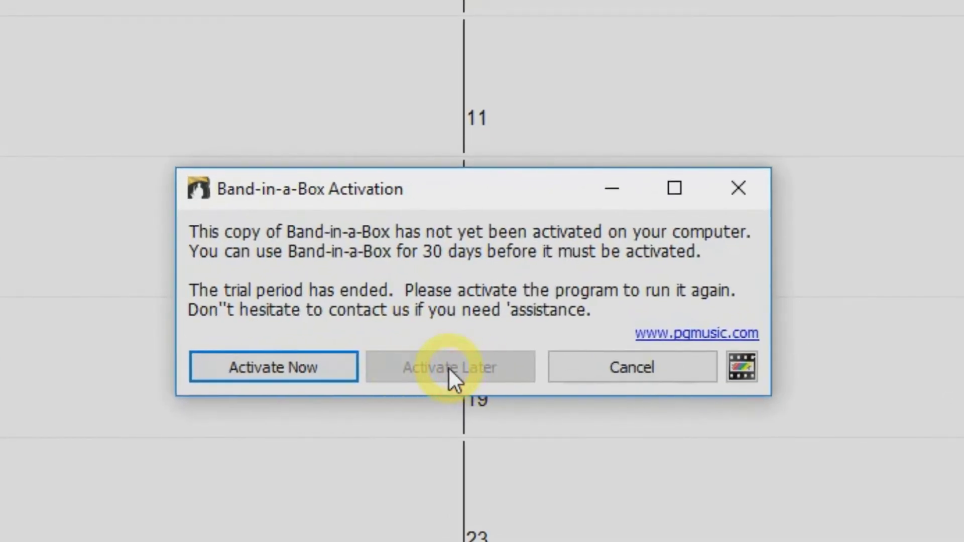
left_click(282, 361)
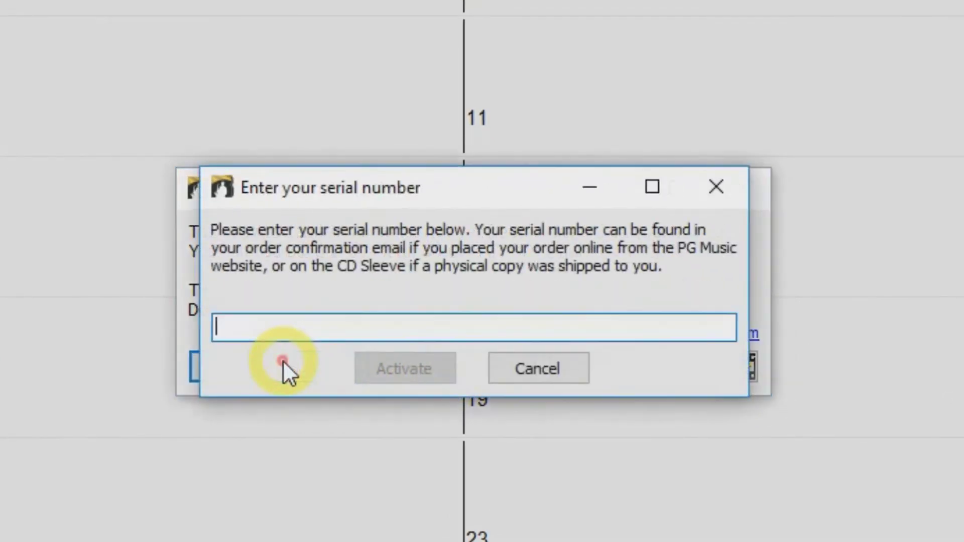
type("1234-")
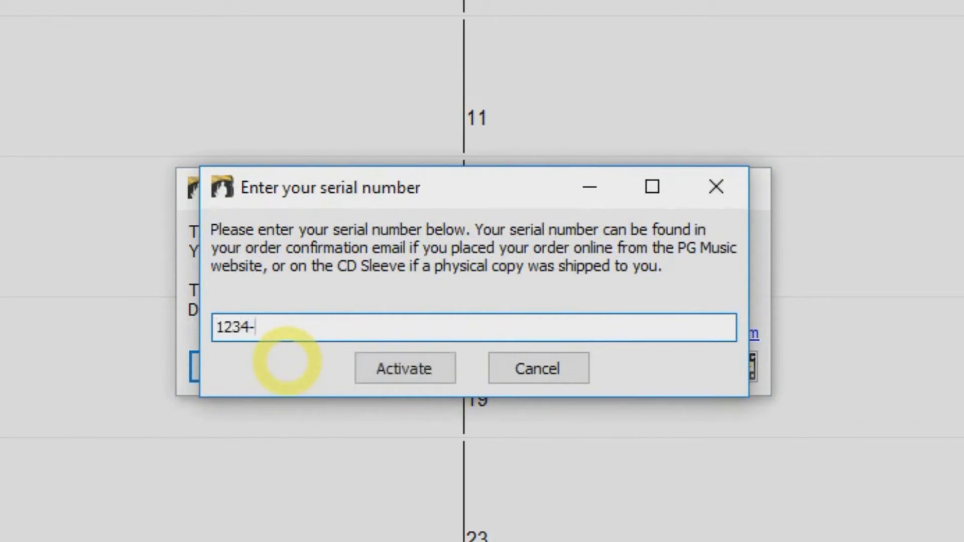
type("5678-9098-76")
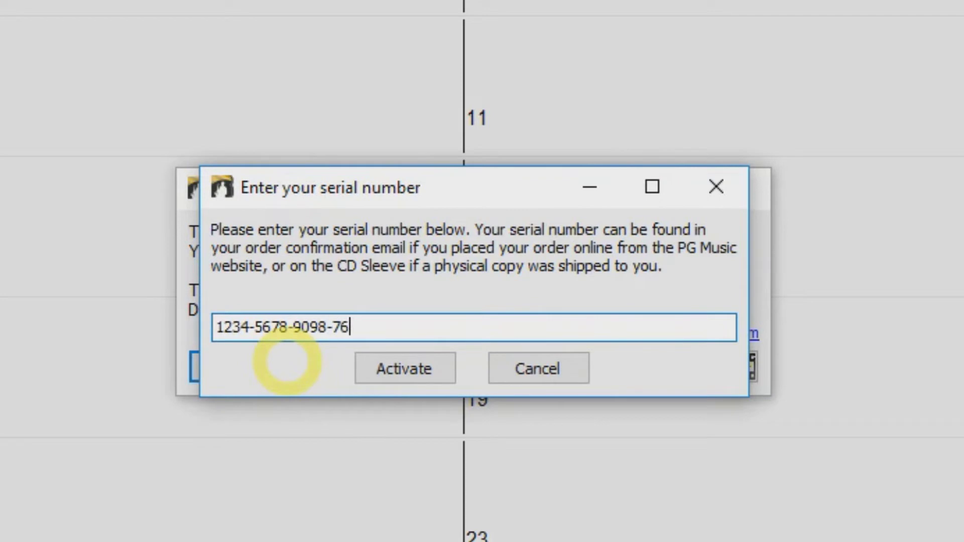
type("54-4321")
left_click(388, 369)
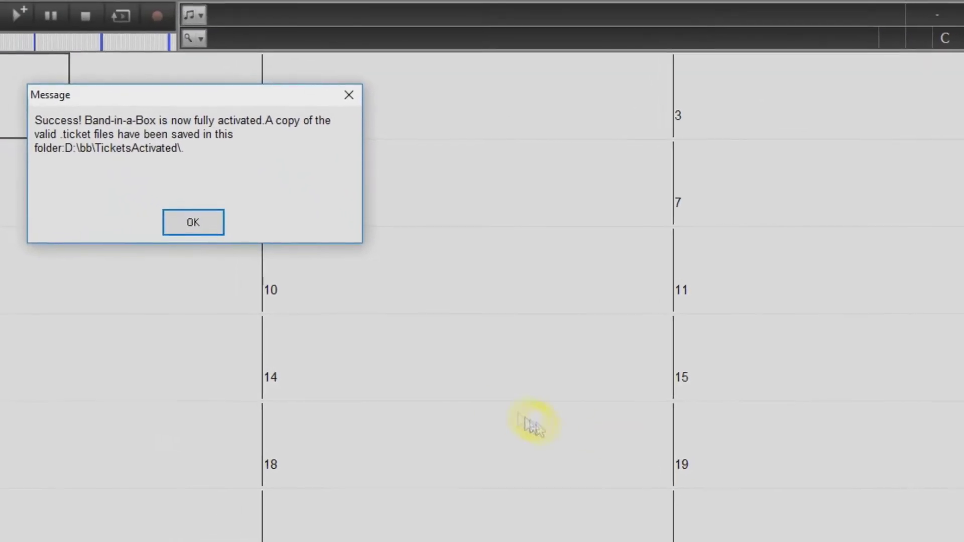
Re-enter the serial number for online activation and dismiss the Automatic Activation Error.
left_click(210, 256)
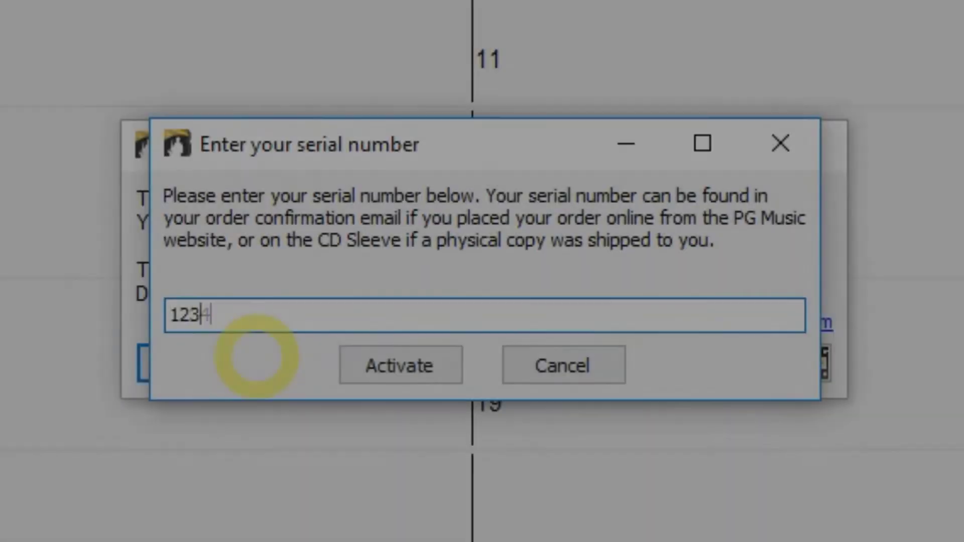
type("4-5678-9098-")
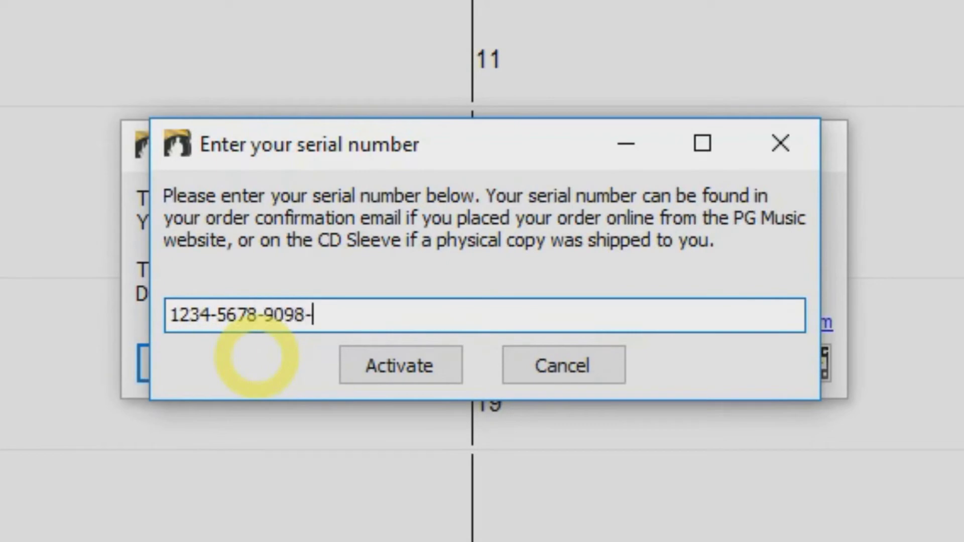
type("7654-4321")
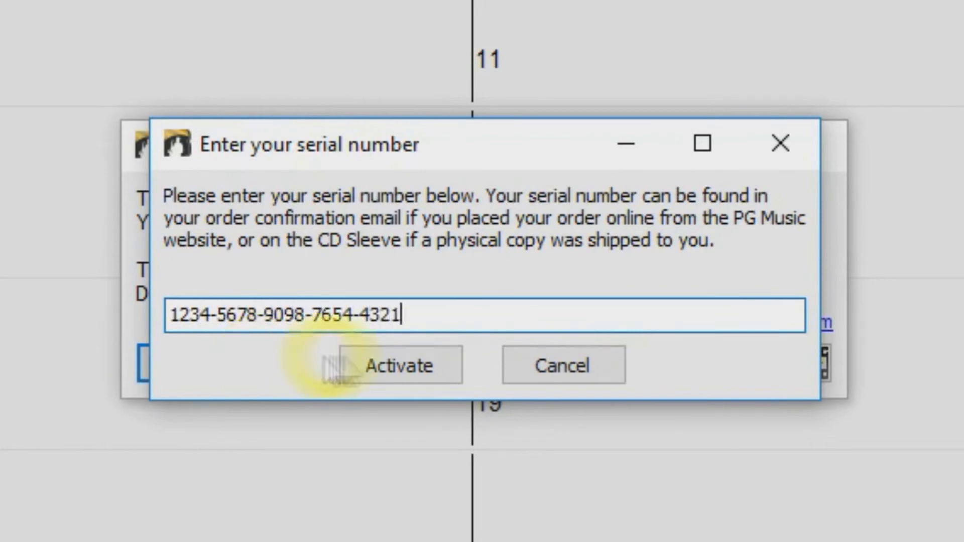
left_click(400, 369)
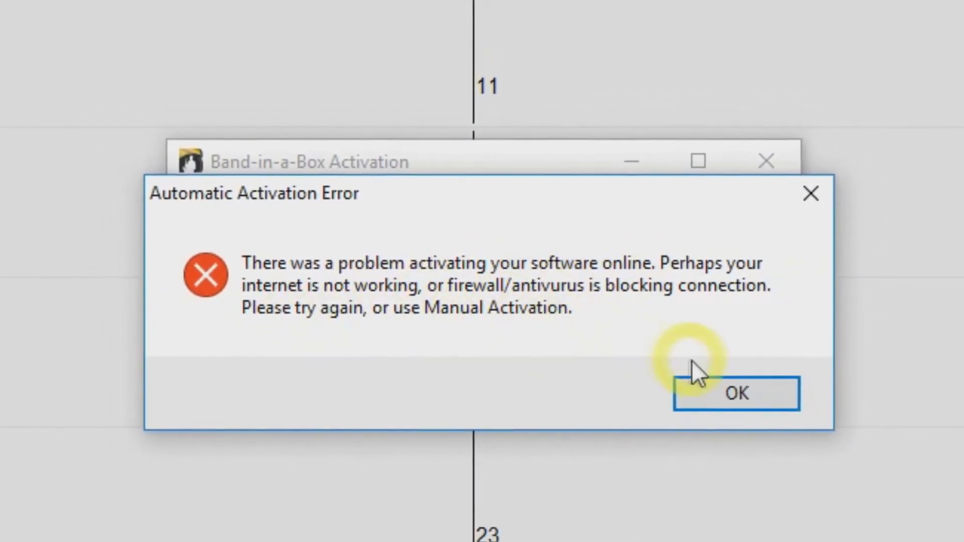
left_click(736, 399)
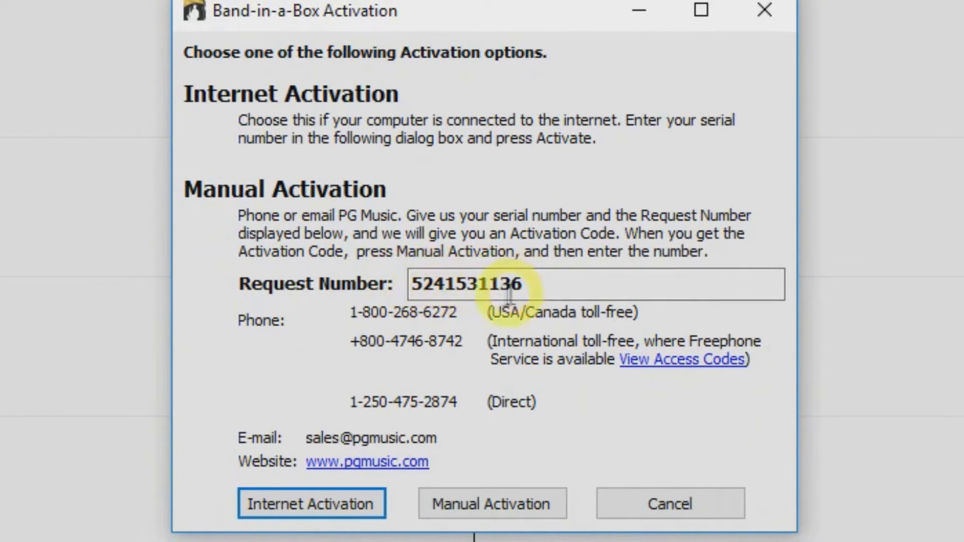
Note the toll-free support number, then choose Manual Activation and type the activation code.
left_click_drag(462, 312, 343, 315)
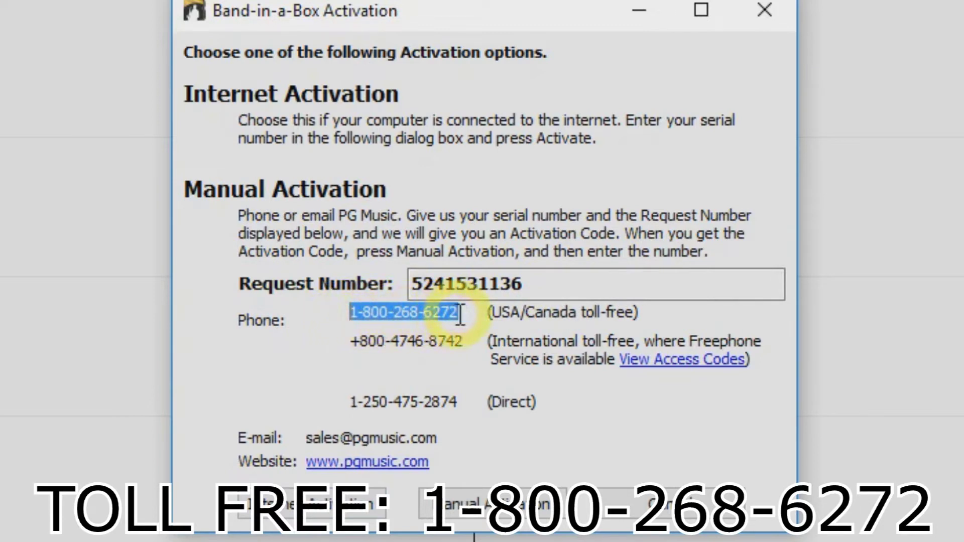
left_click(357, 313)
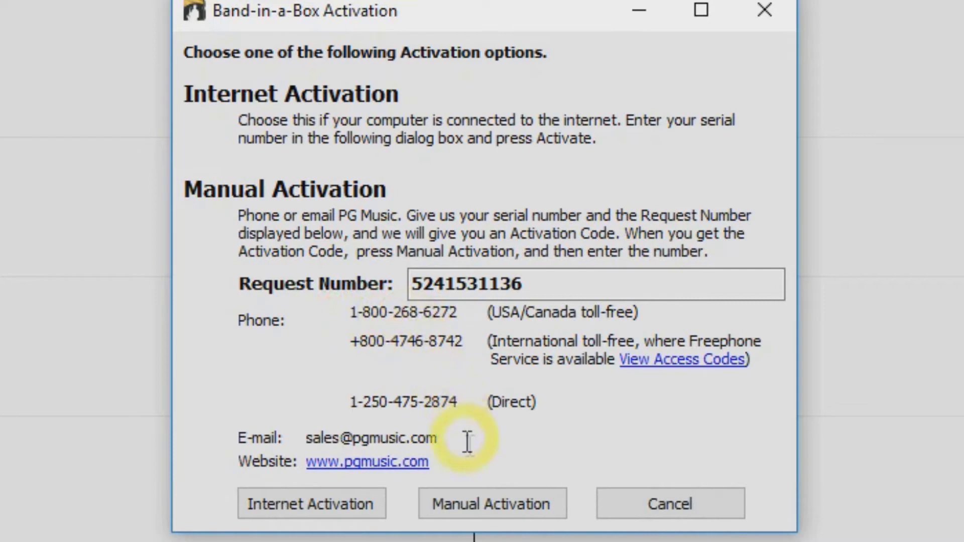
left_click(475, 493)
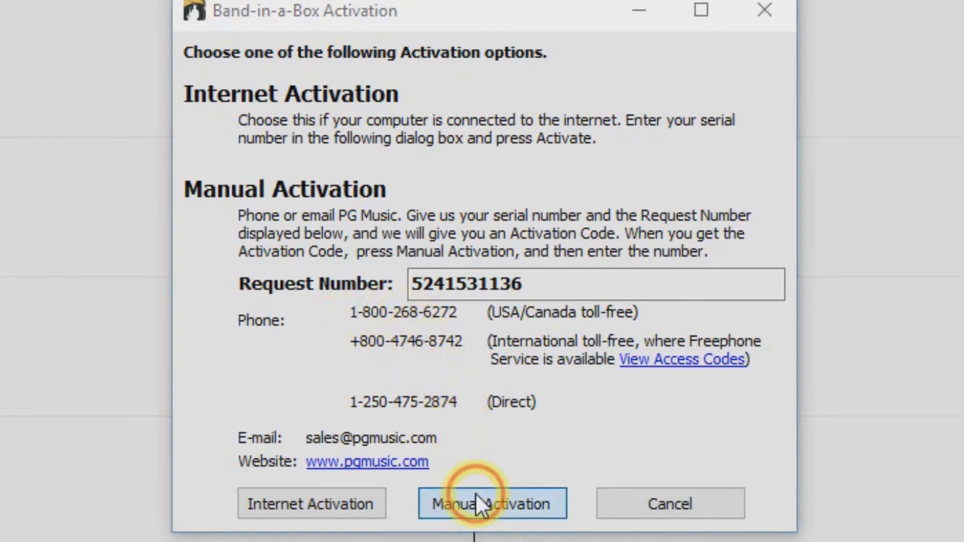
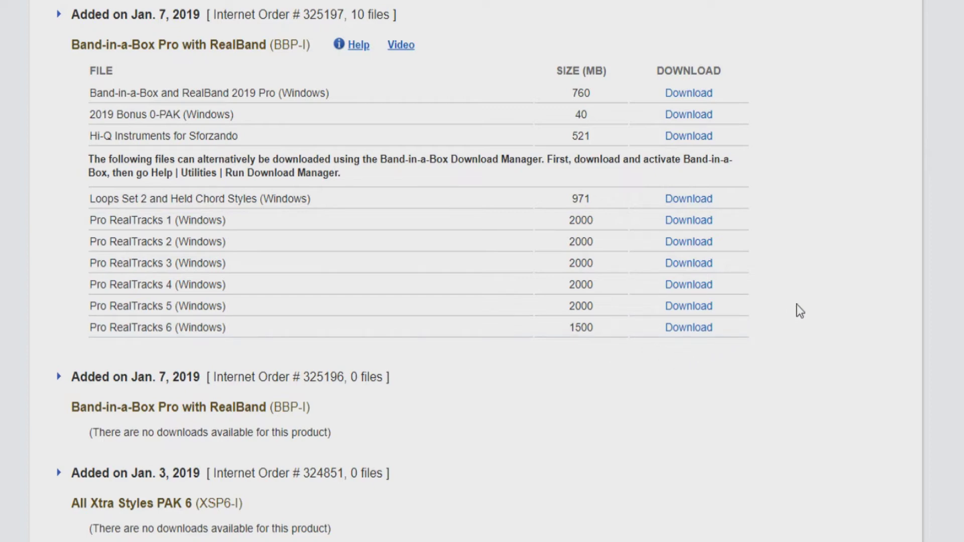
Start downloading the Loops Set 2 installer (loops02.exe) and highlight the Download Manager note.
scroll(808, 298, "up", 2)
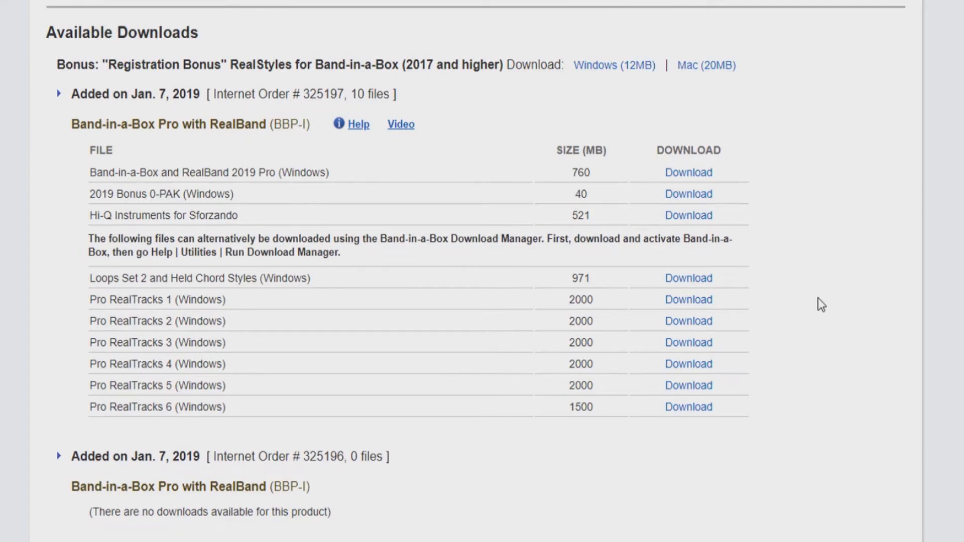
left_click(701, 289)
left_click_drag(381, 240, 551, 246)
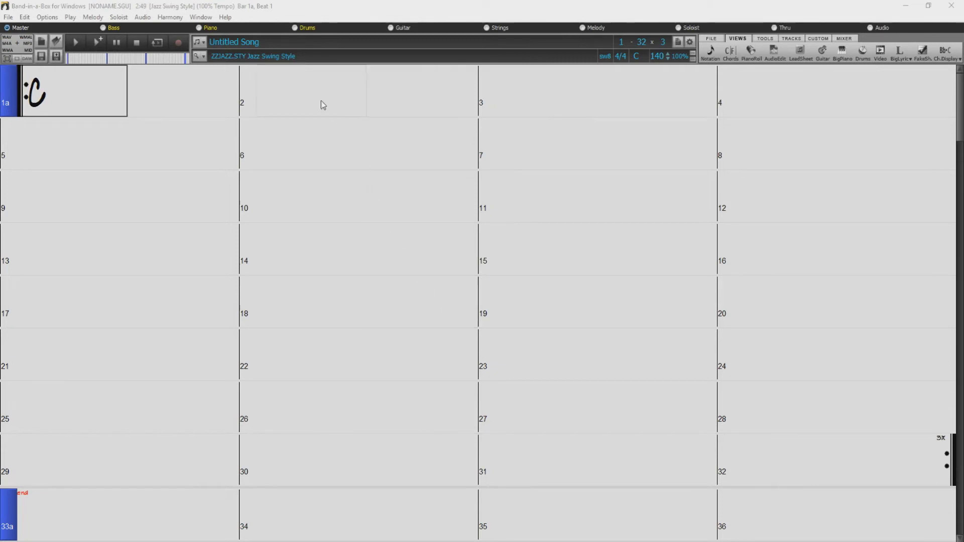
Launch the Download/Install Manager from Help > Utilities, using D:\BBDownloads\2018\ as the download folder.
left_click(225, 17)
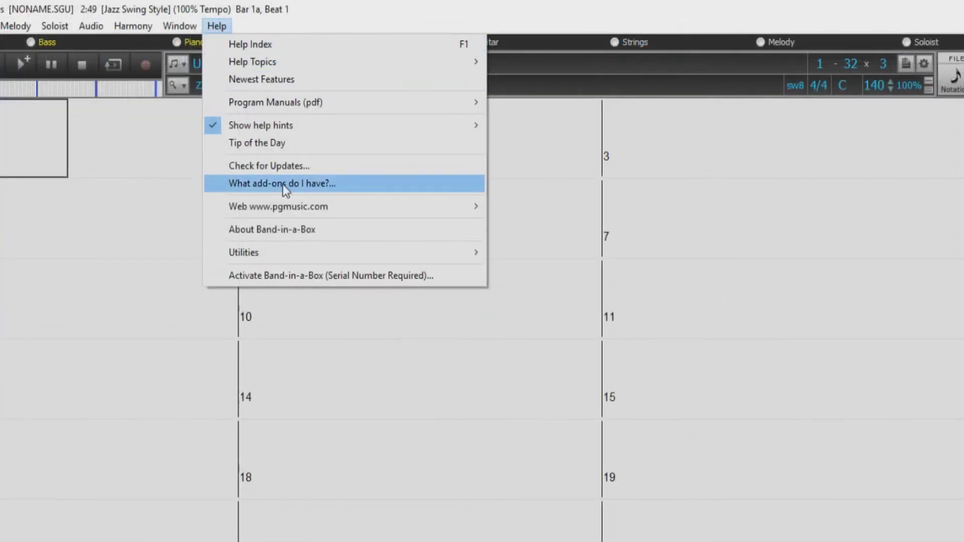
mouse_move(313, 258)
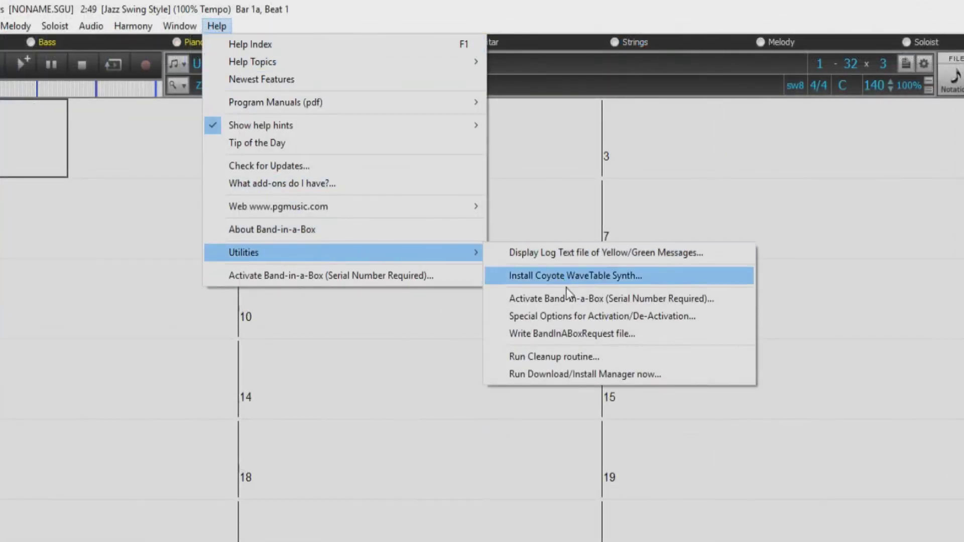
left_click(613, 376)
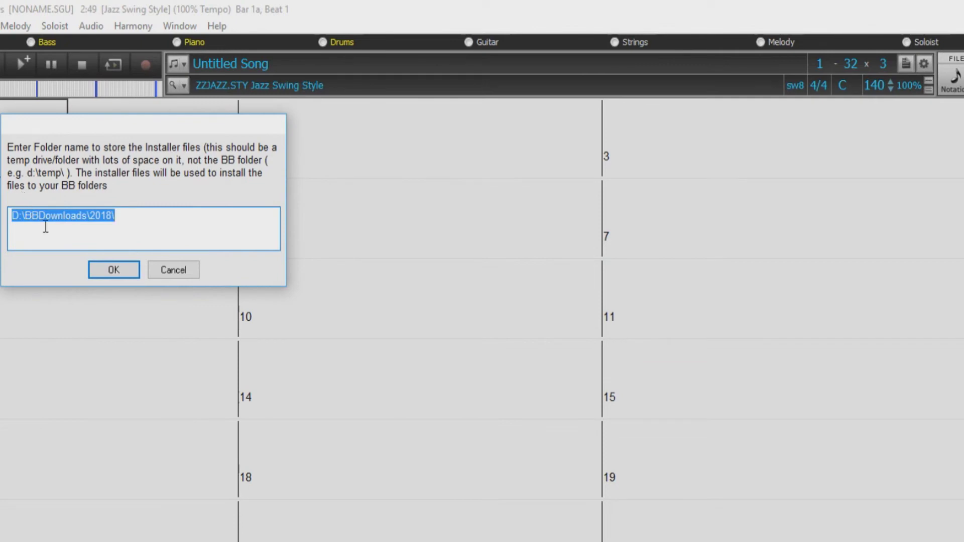
left_click(119, 270)
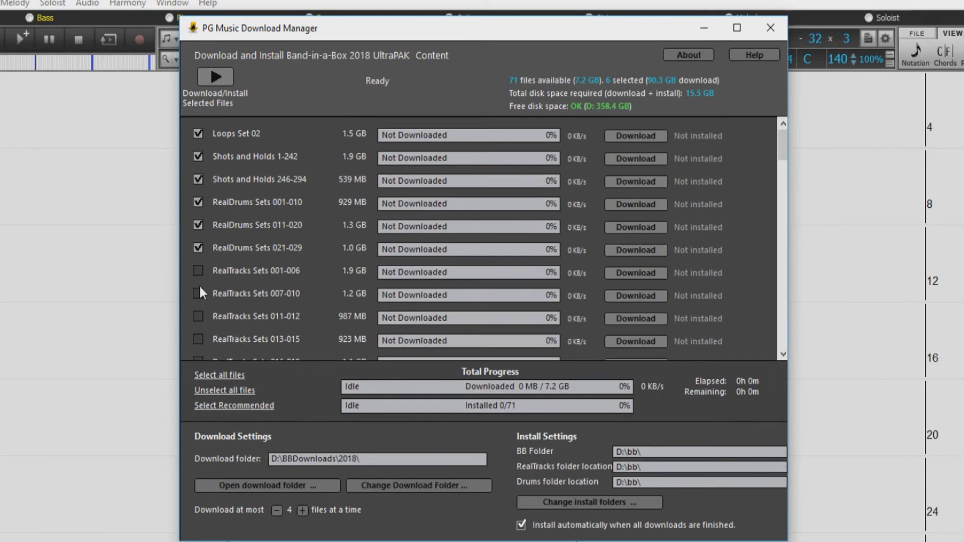
Add RealTracks Sets 001-006 to the selection and download and install all selected packages.
left_click(198, 271)
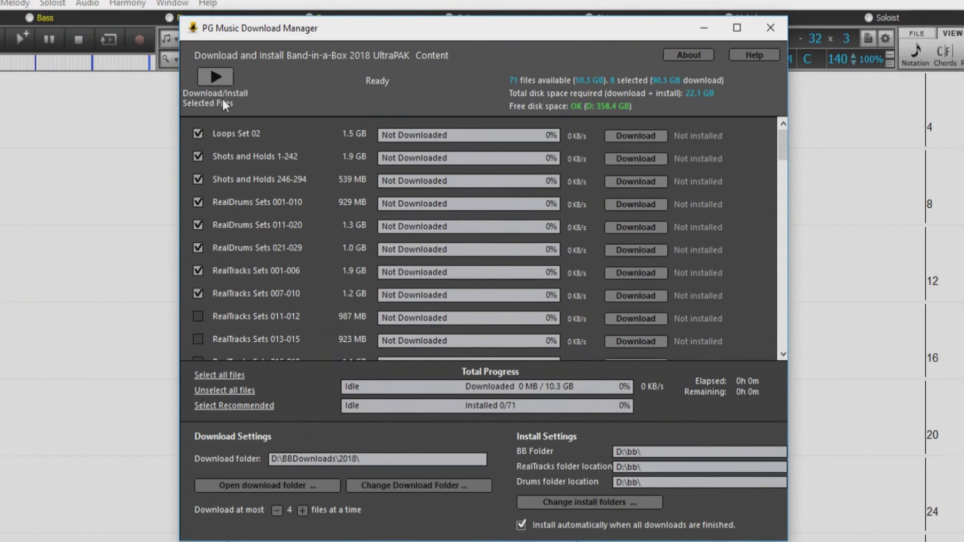
left_click(220, 77)
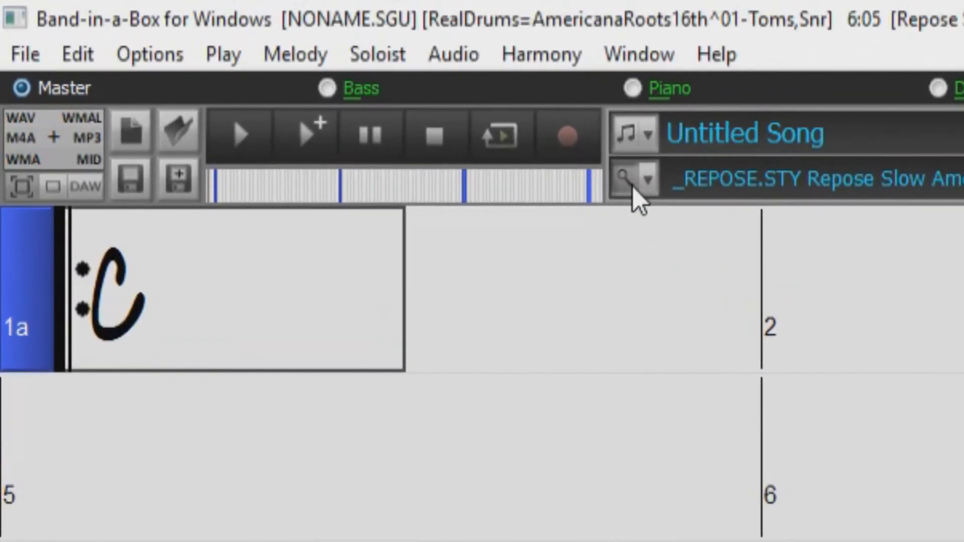
Open the StylePicker and run a [Fast] Rebuild of PG Music styles only.
left_click(631, 184)
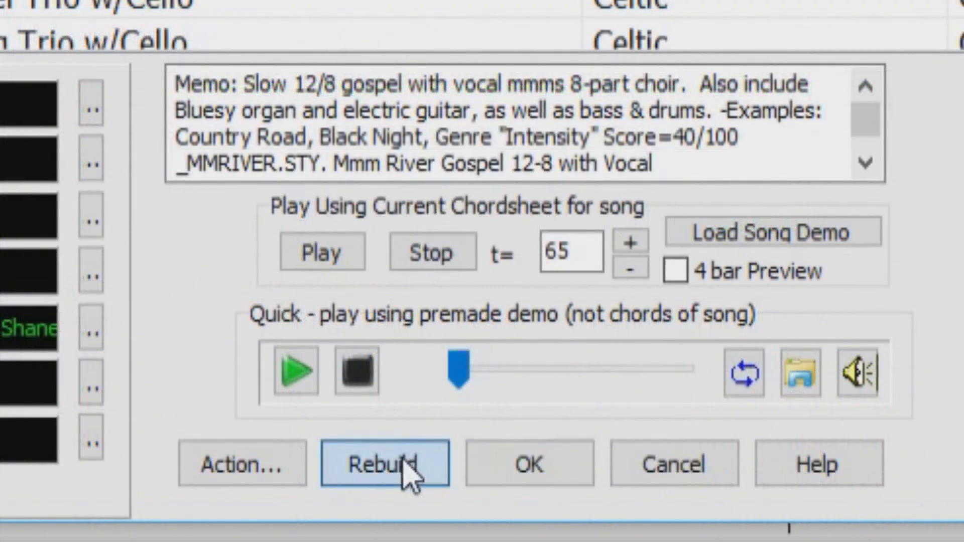
left_click(404, 464)
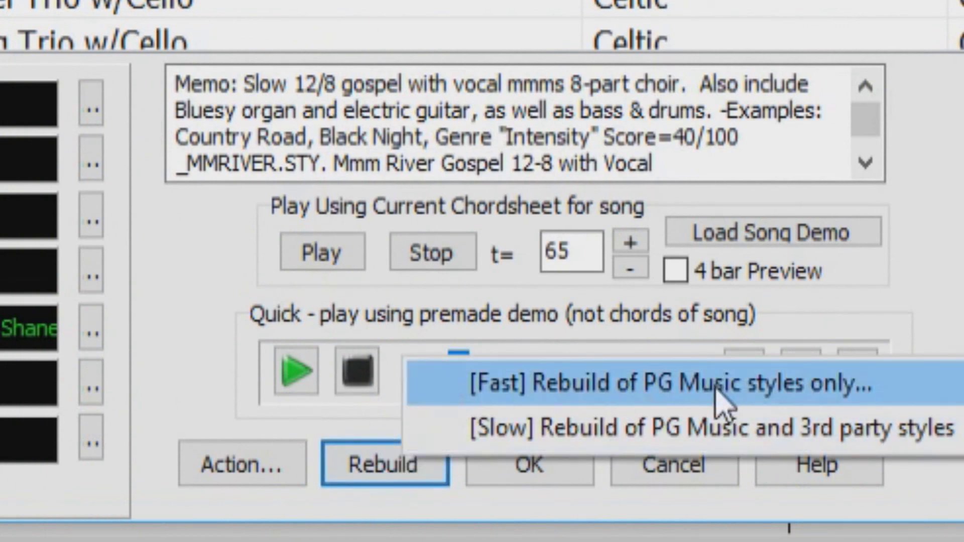
left_click(626, 384)
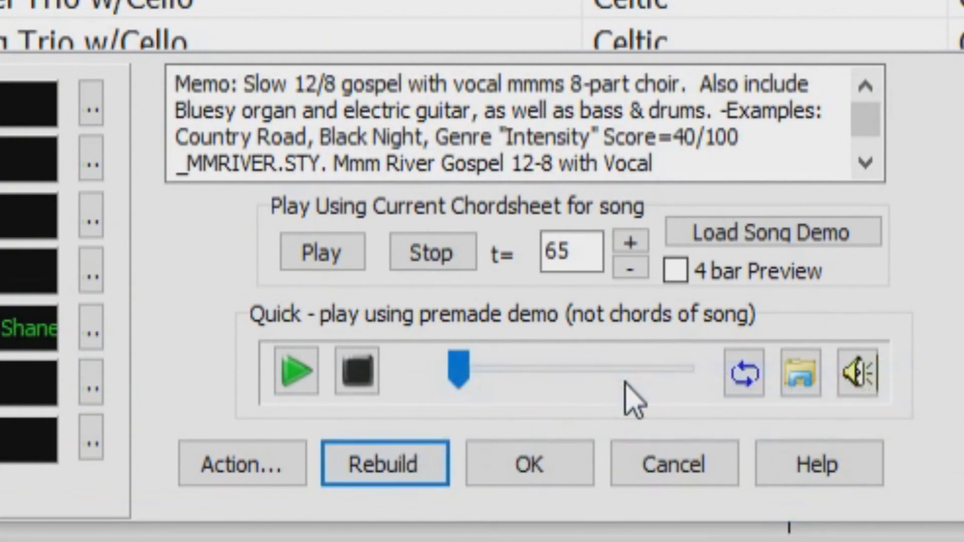